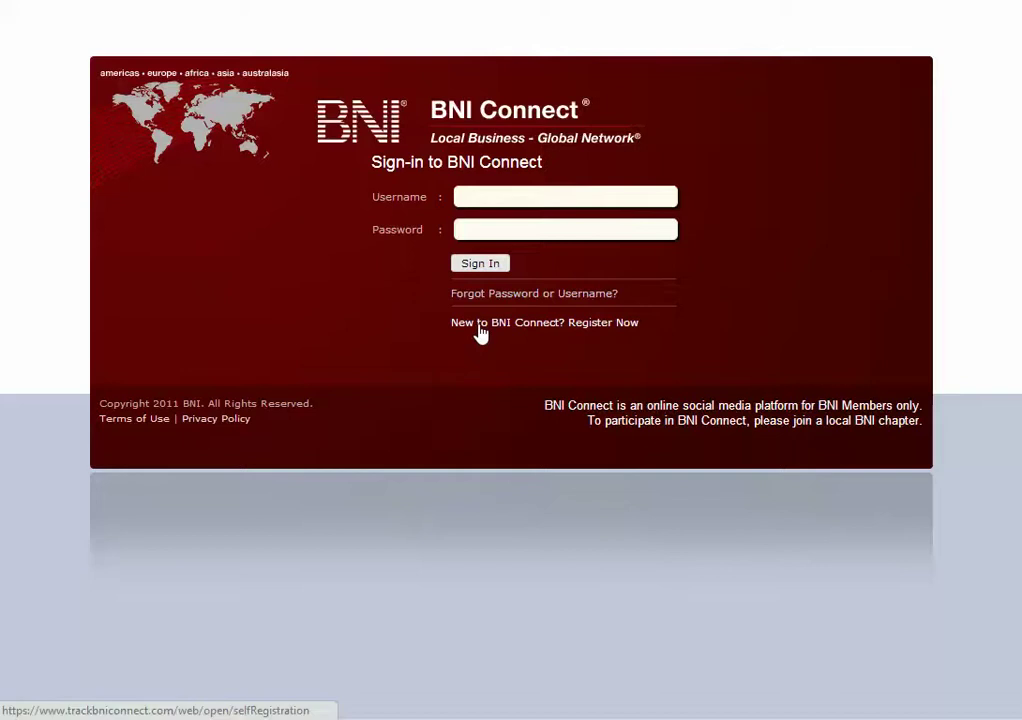
- Register as a new BNI Connect member using the account e-mail and the captcha text
click(480, 331)
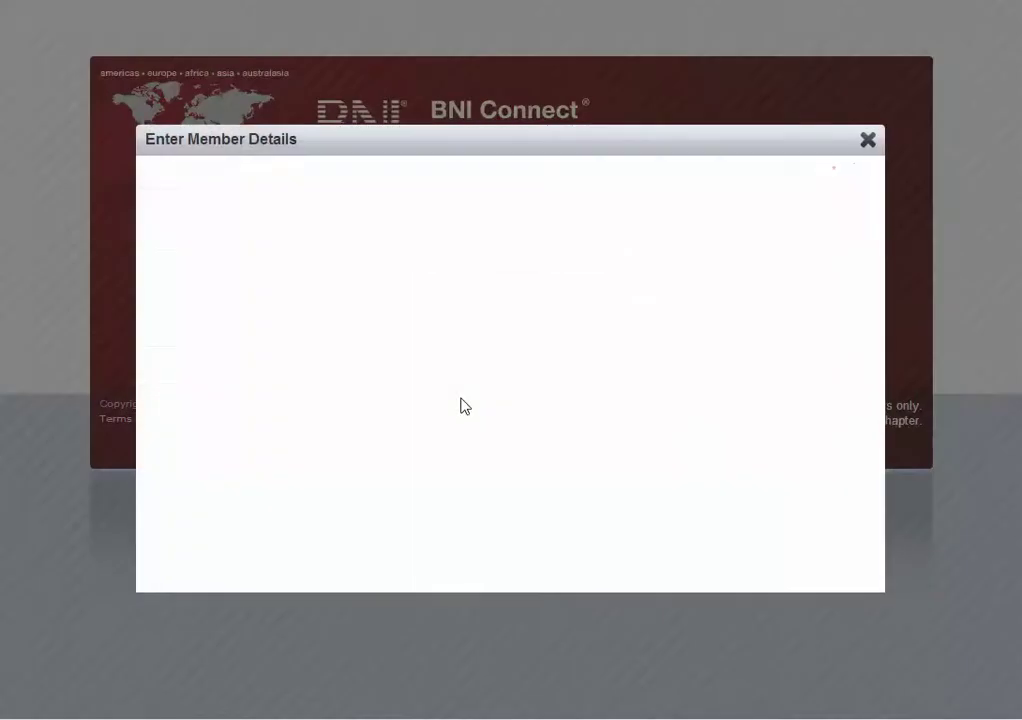
click(461, 208)
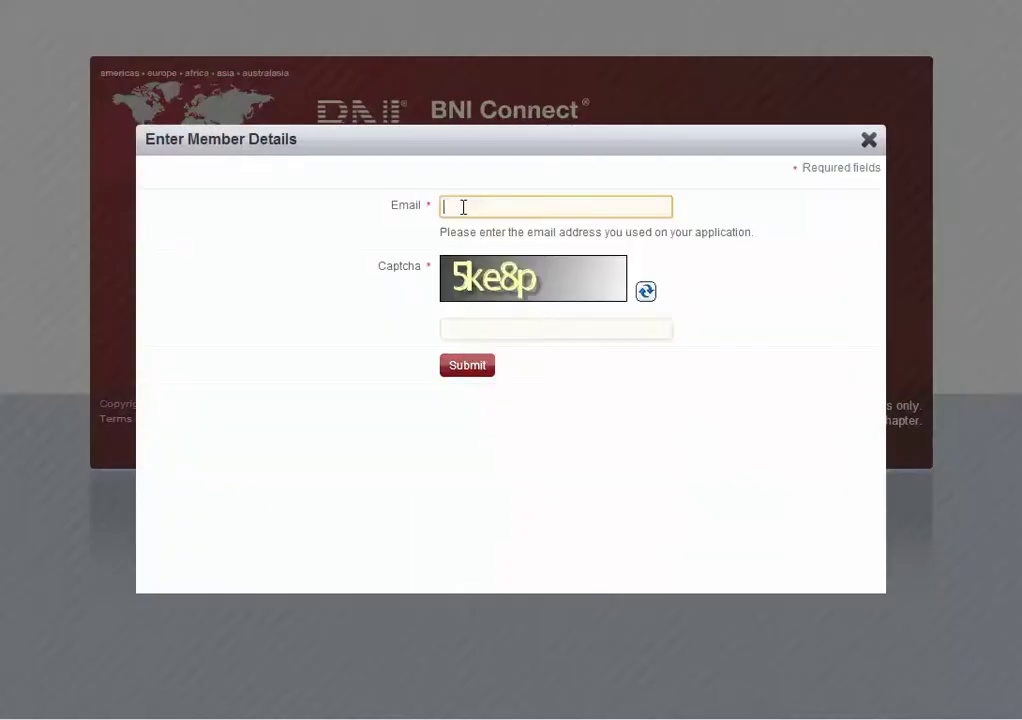
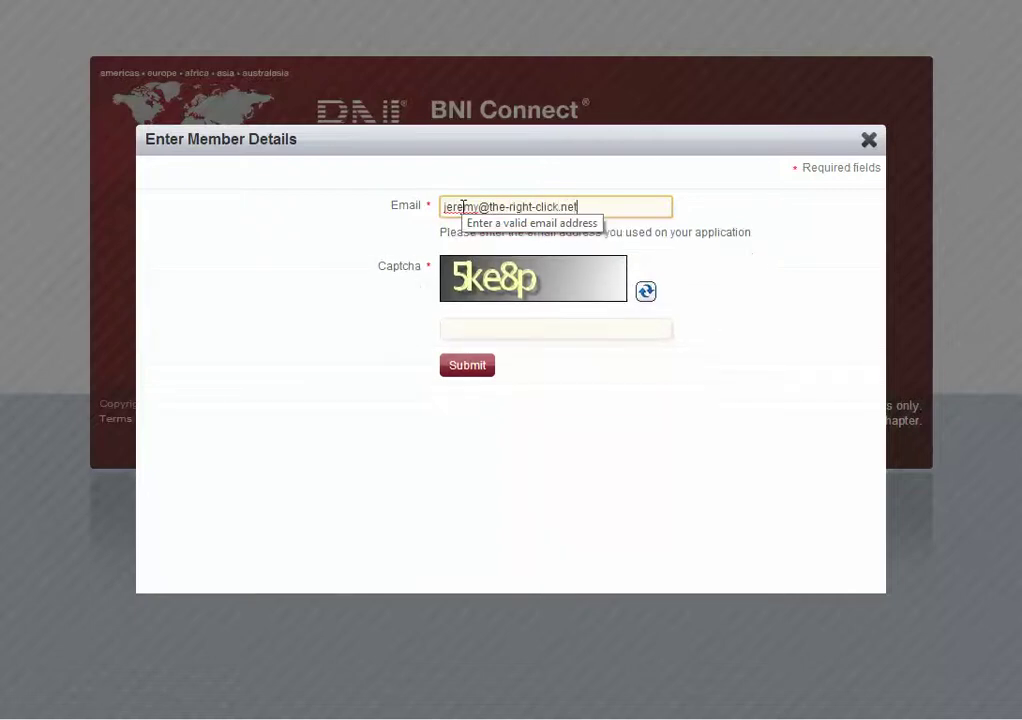
click(463, 328)
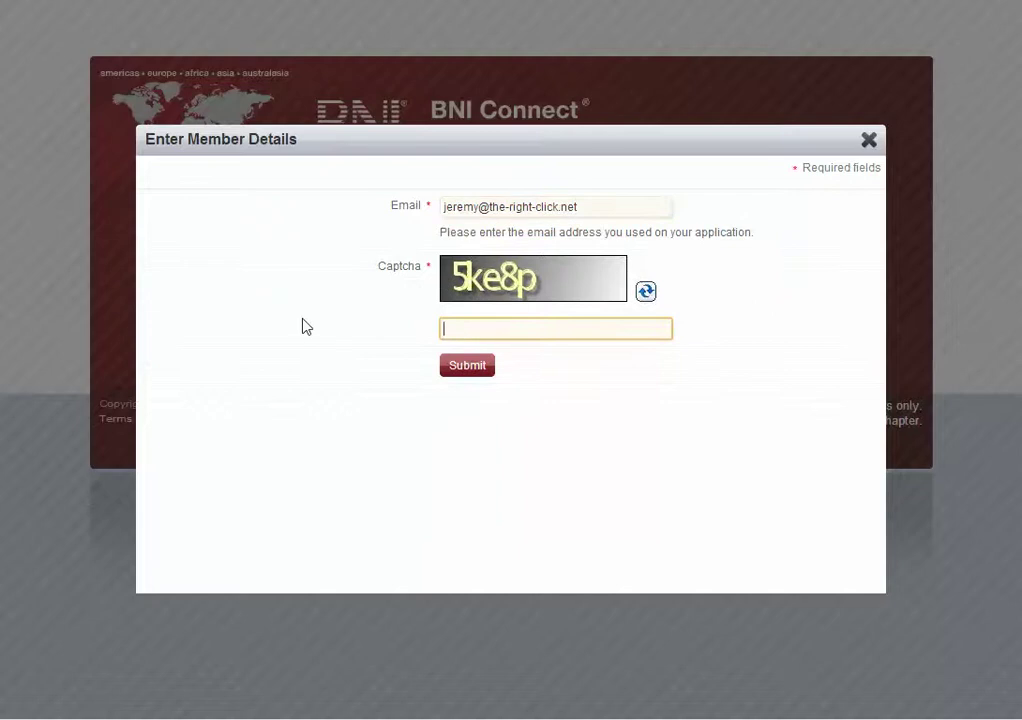
text(5ke8p)
click(467, 365)
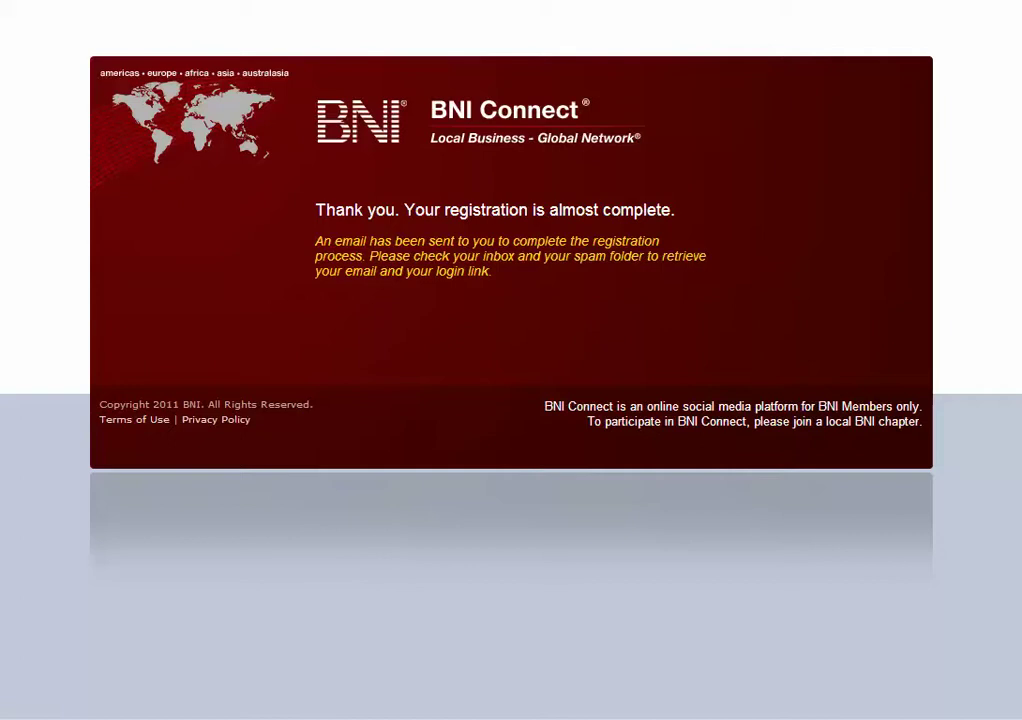
- Load the BNI Connect sign-in page, try the account password, then go to password recovery after it fails
text(www.trackbniconnect.com)
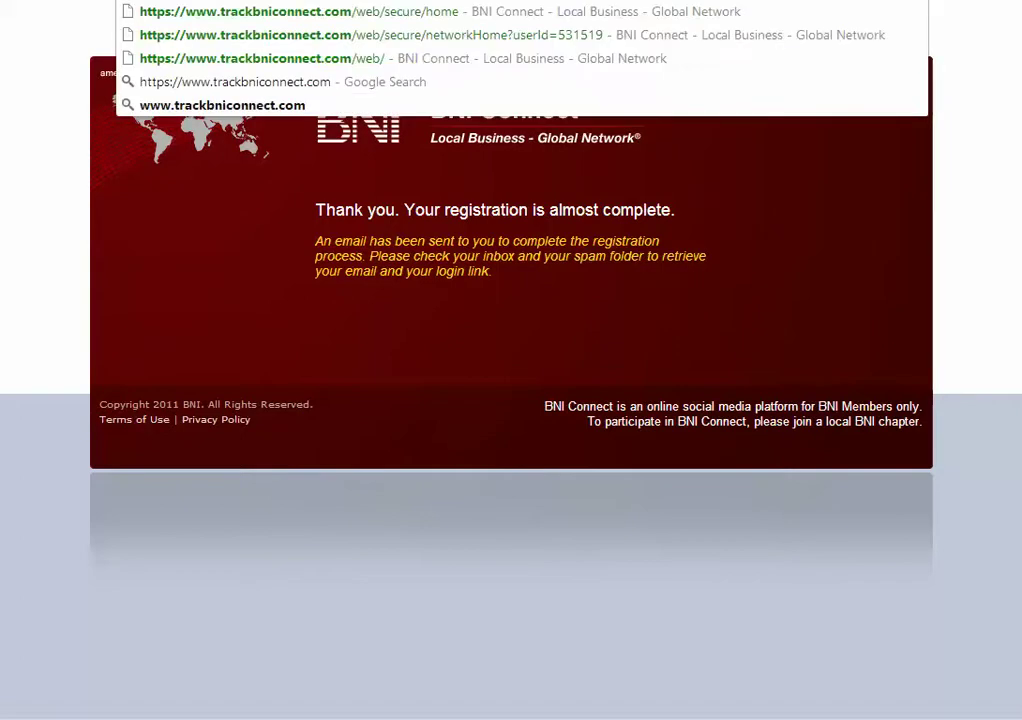
key(Return)
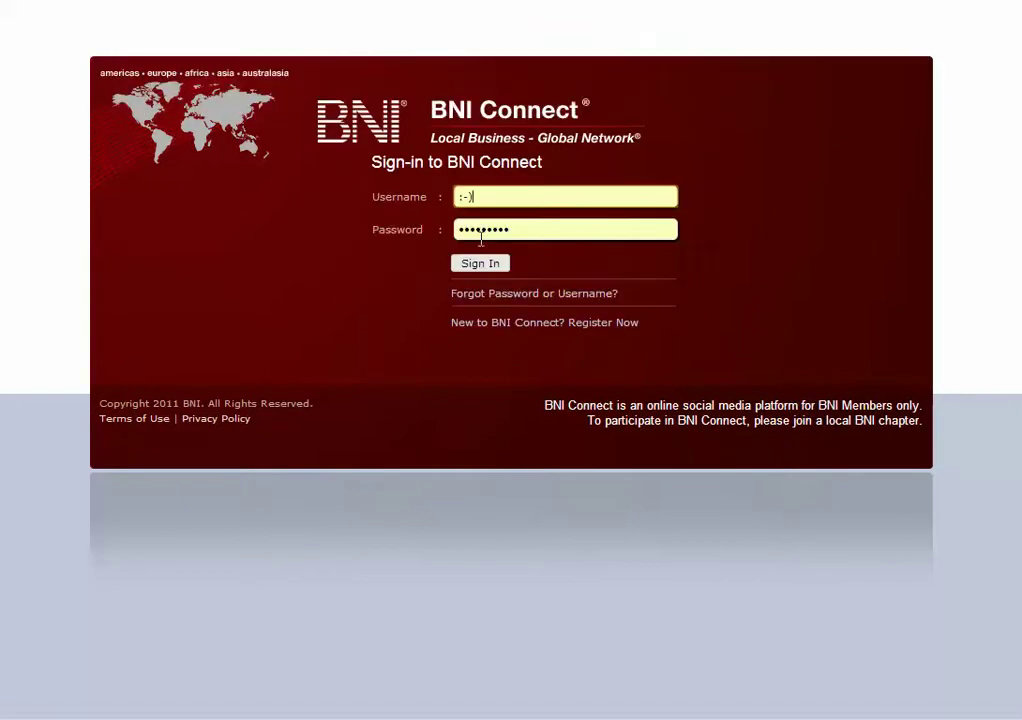
text(•••••••••••••••)
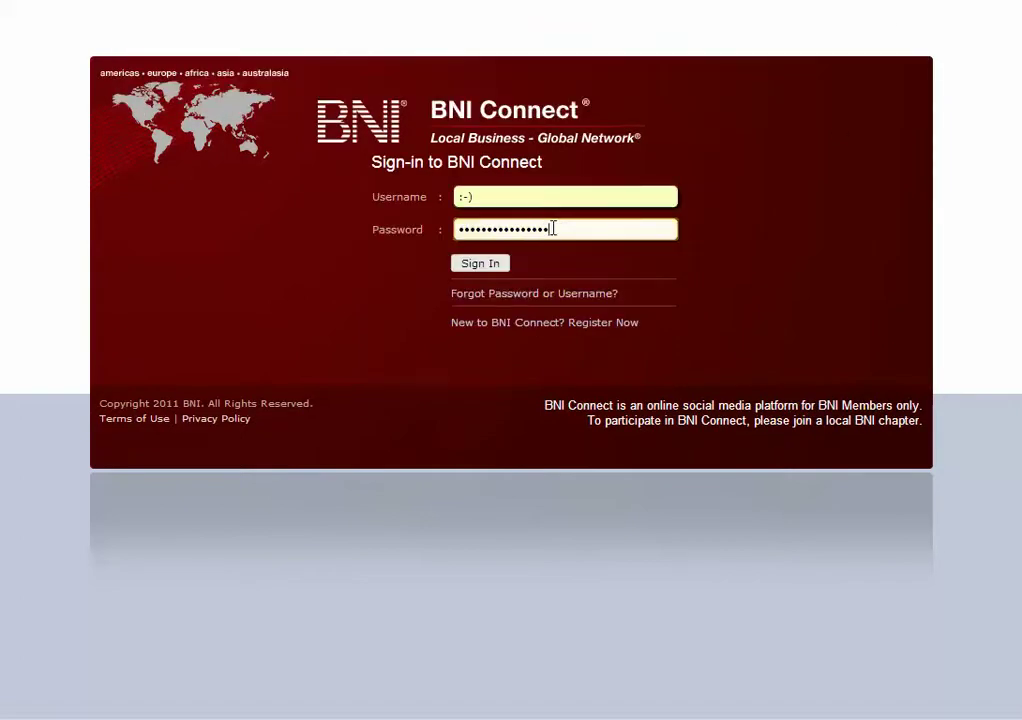
key(Return)
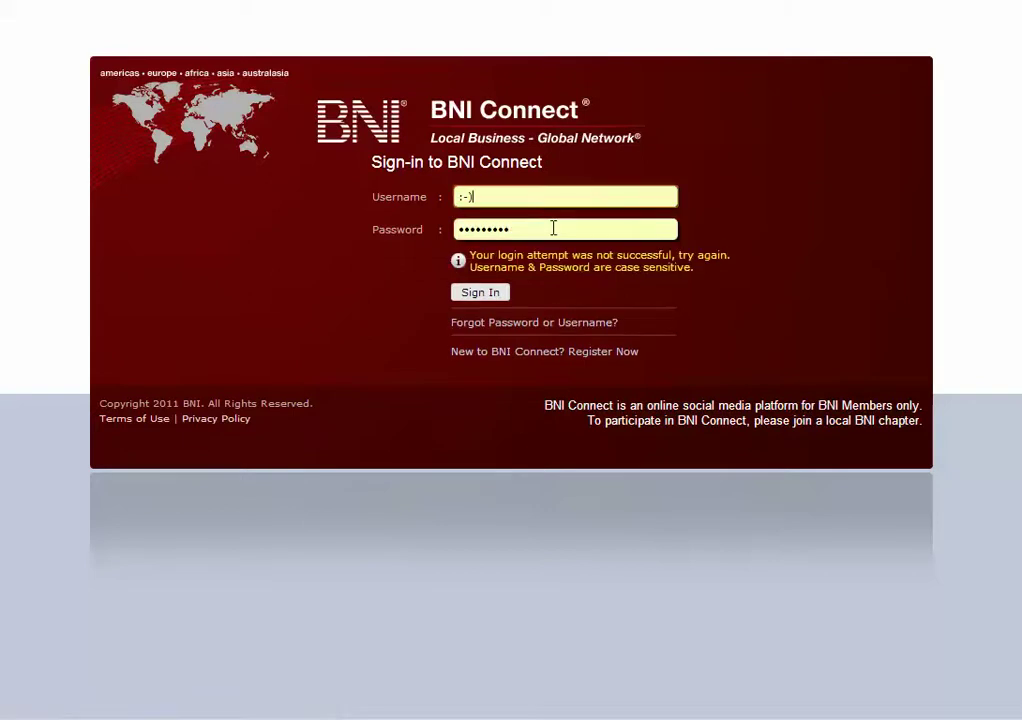
click(530, 324)
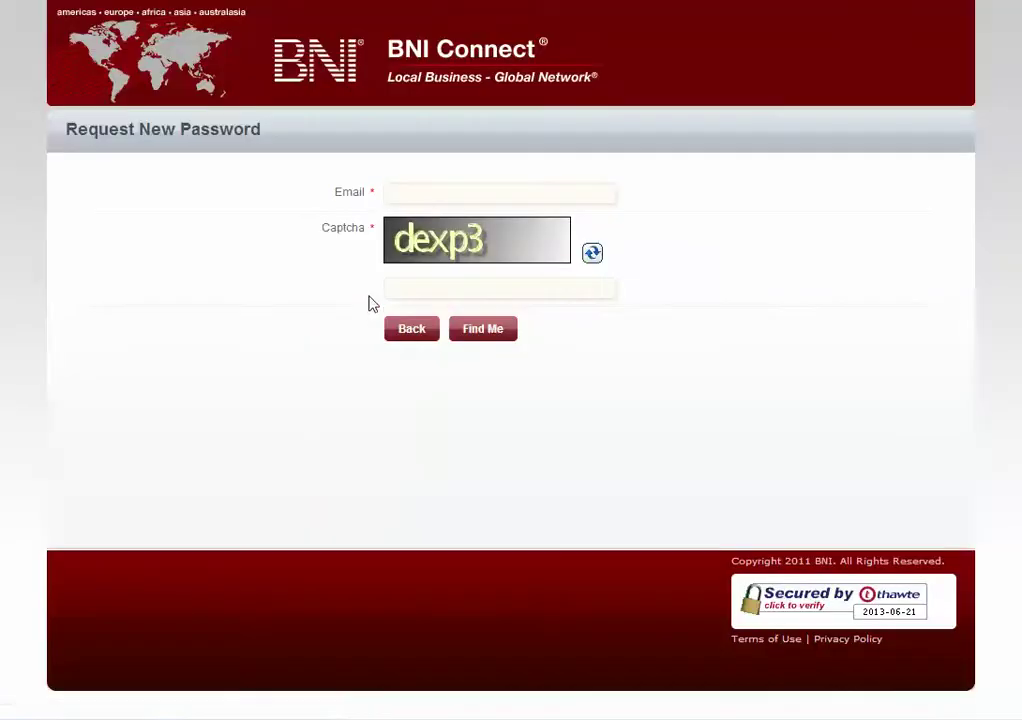
- Identify the account by its suggested e-mail address and the displayed captcha
click(434, 193)
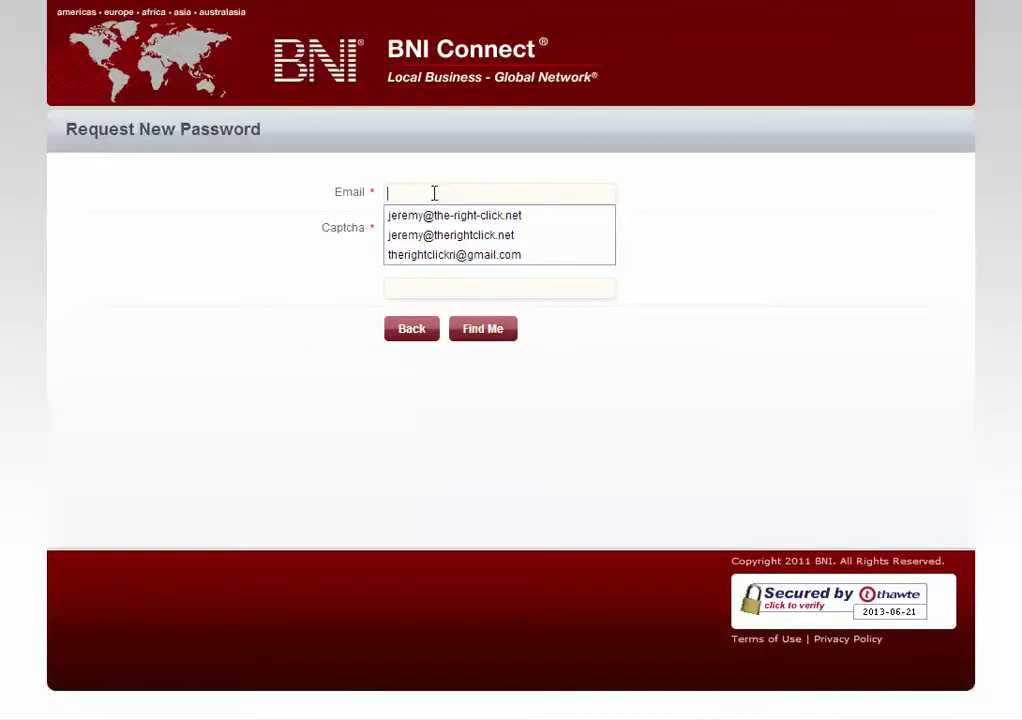
key(Down)
key(Tab)
text(d)
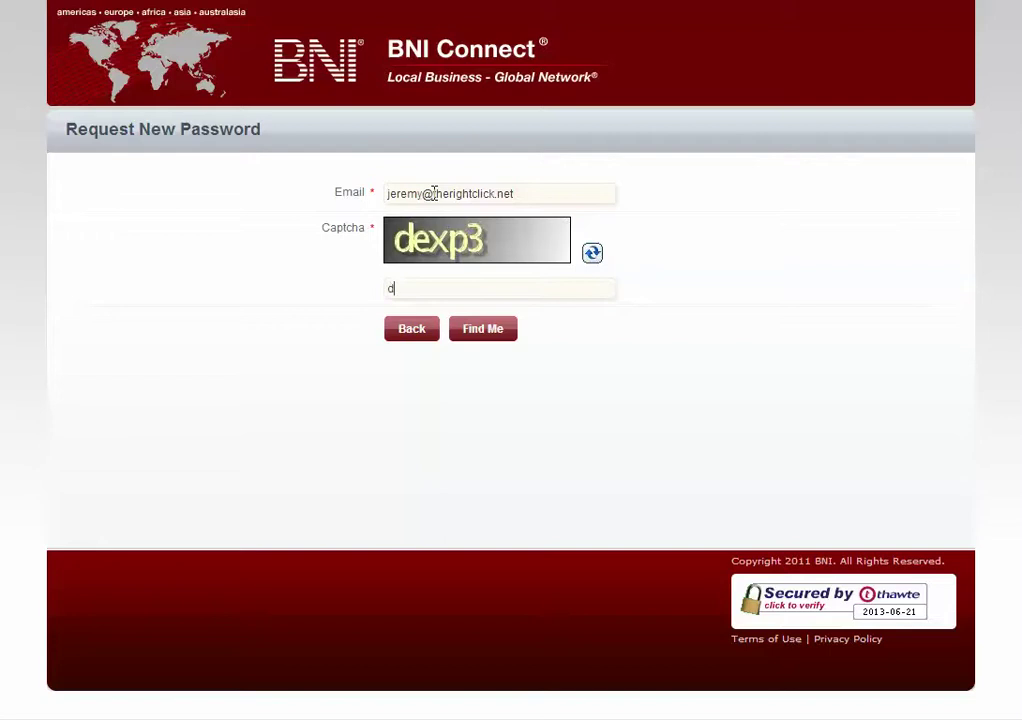
text(exp3)
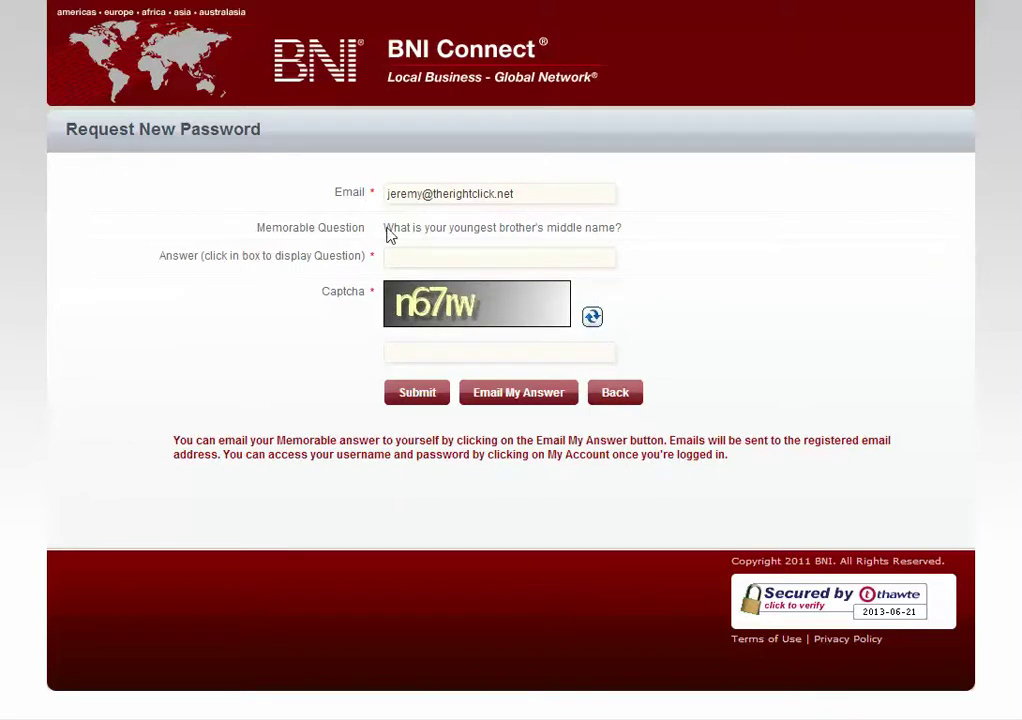
- Submit the memorable-question answer together with the new captcha for verification
click(437, 261)
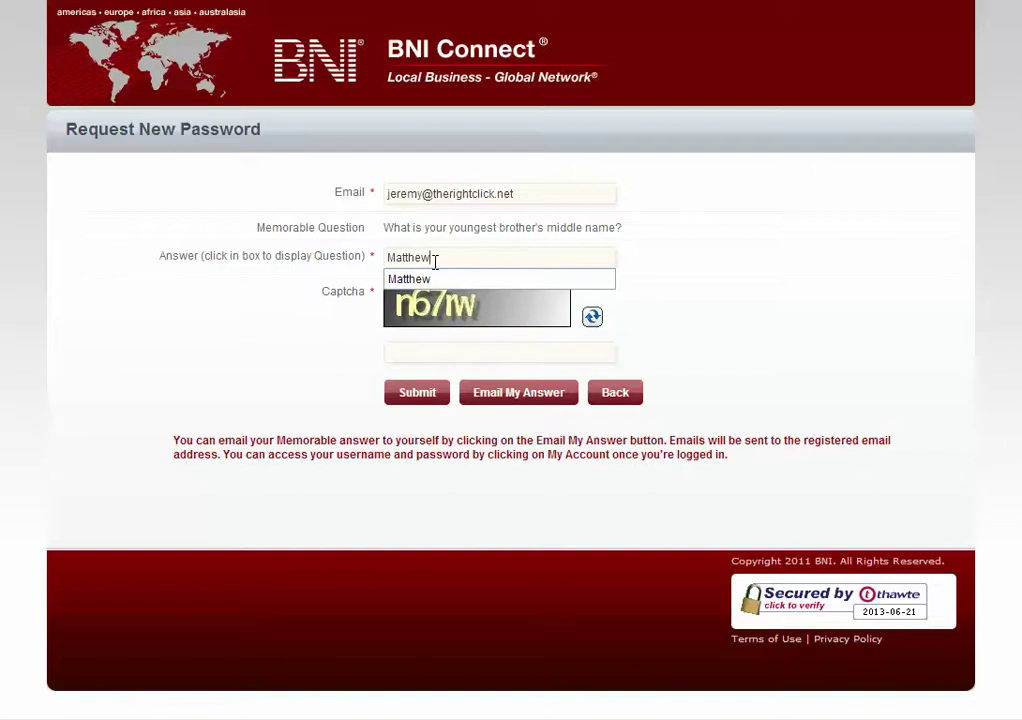
key(Tab)
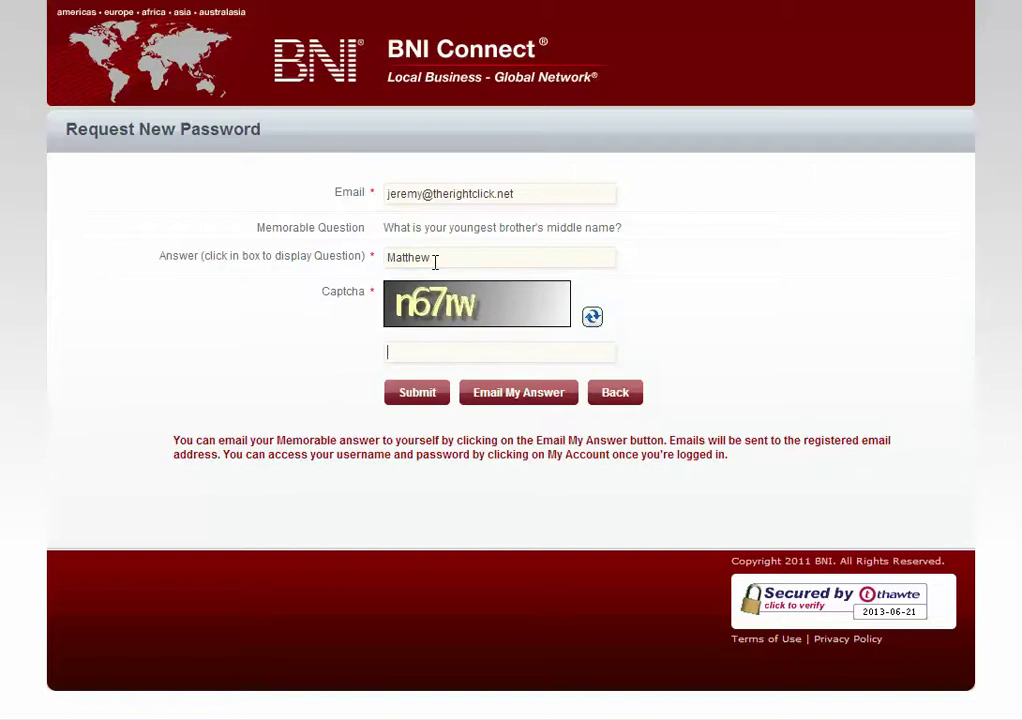
click(412, 393)
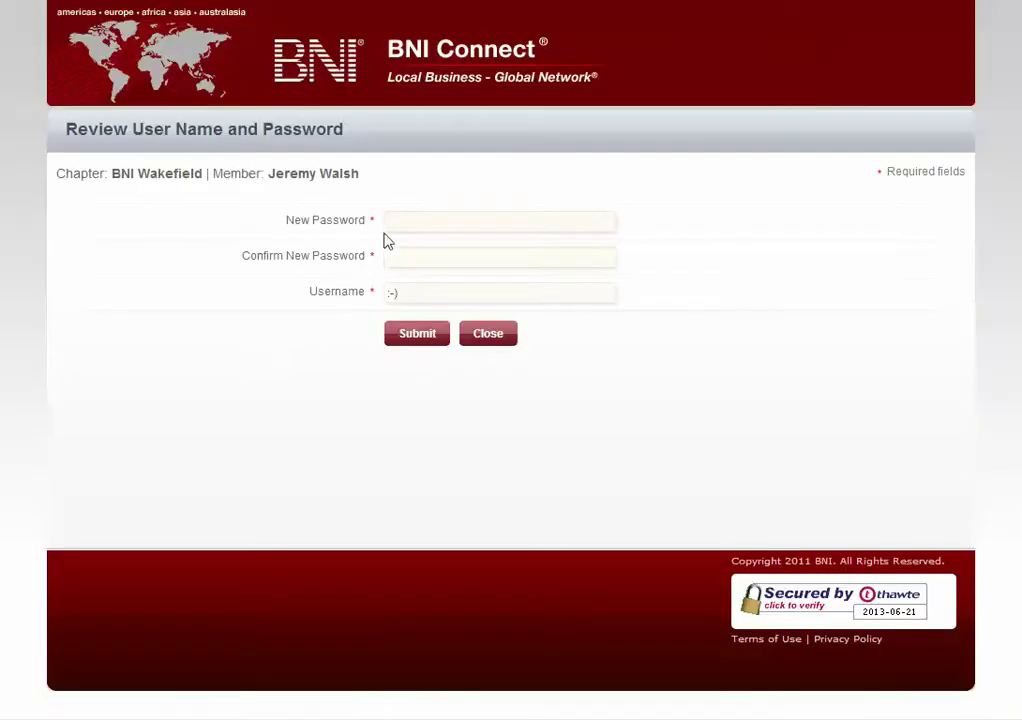
- Enter and confirm the new strong password, keeping the username, and submit to sign in
click(417, 222)
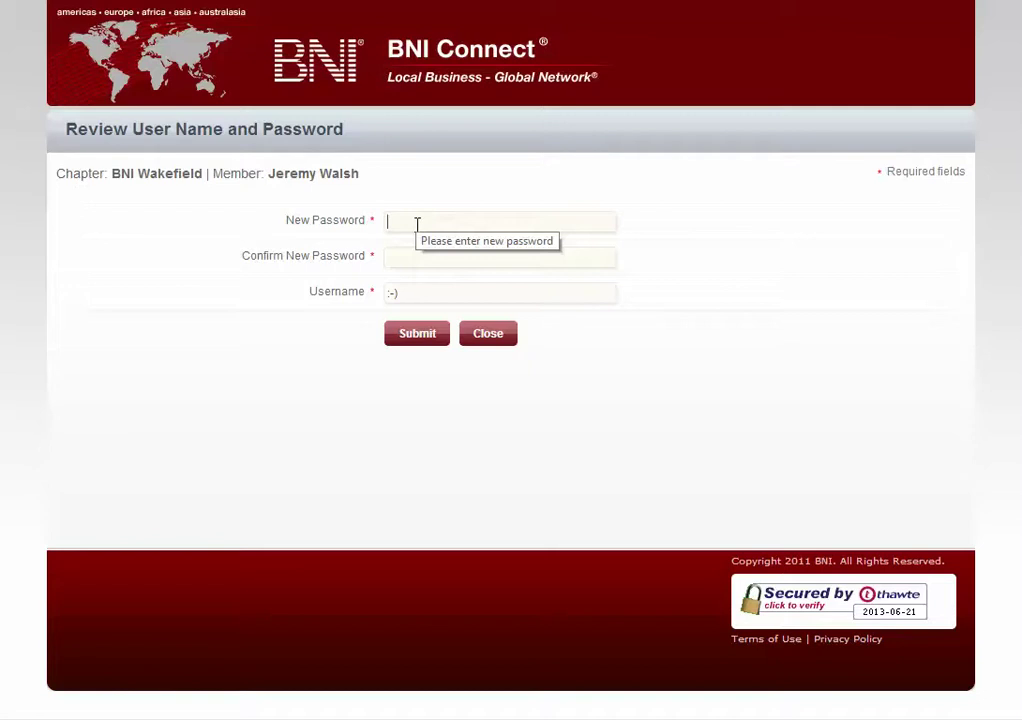
text(********)
key(Tab)
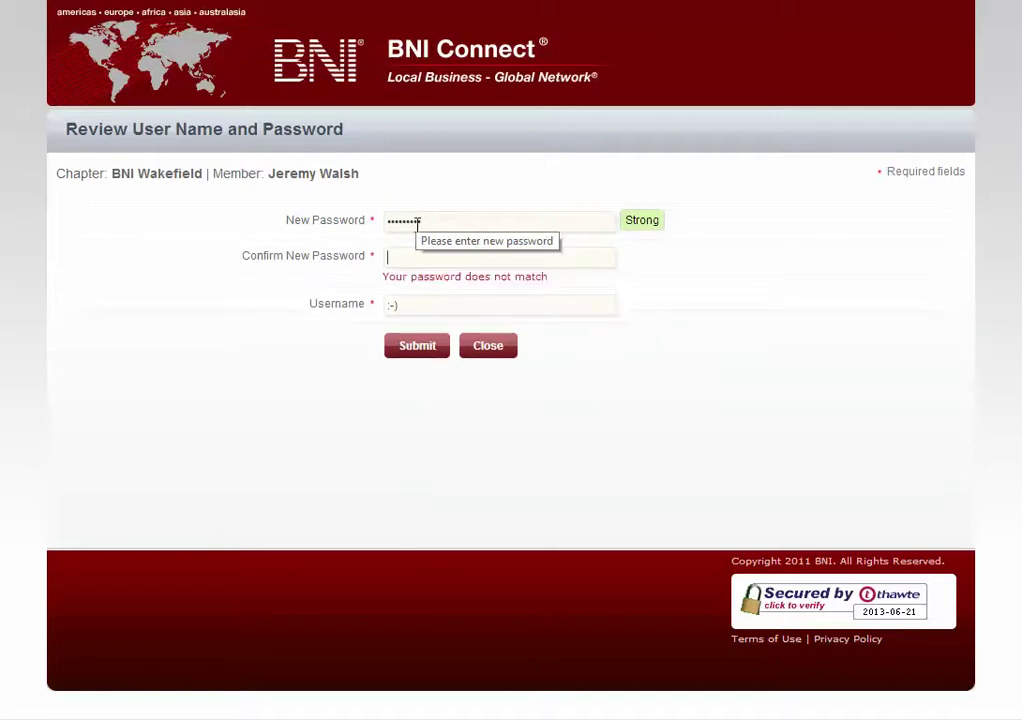
text(********)
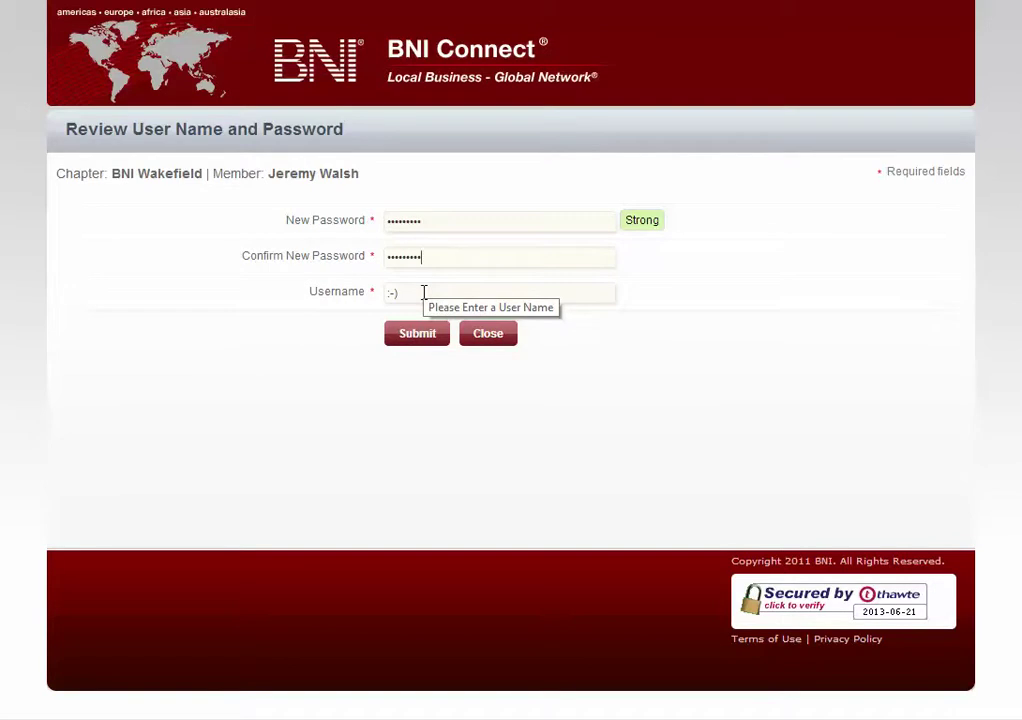
click(404, 339)
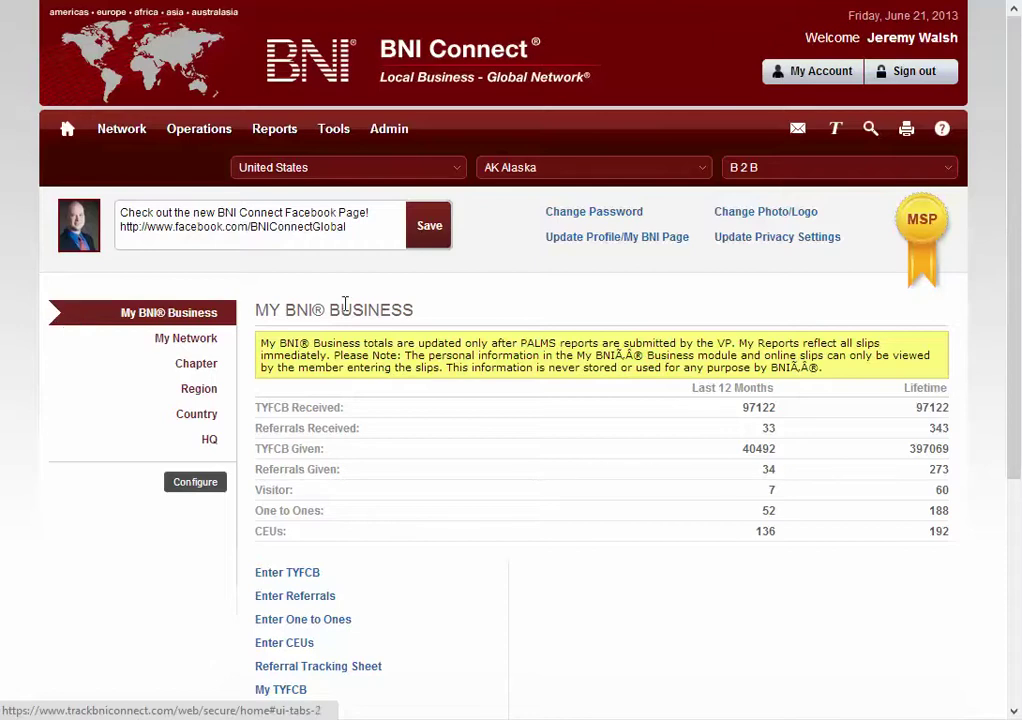
click(820, 78)
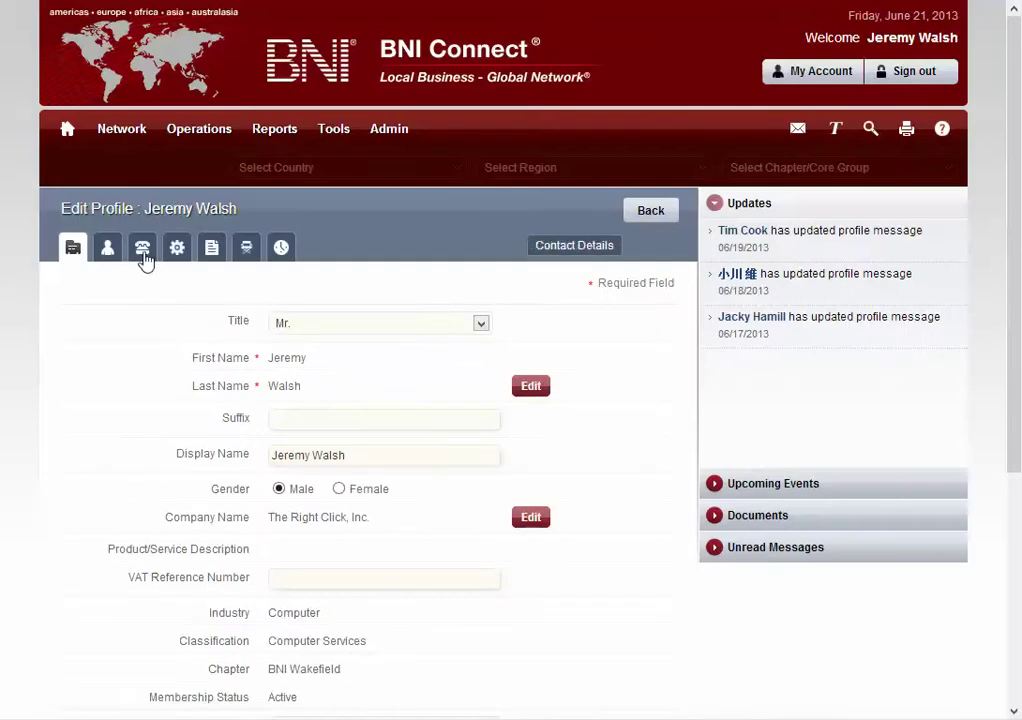
click(143, 252)
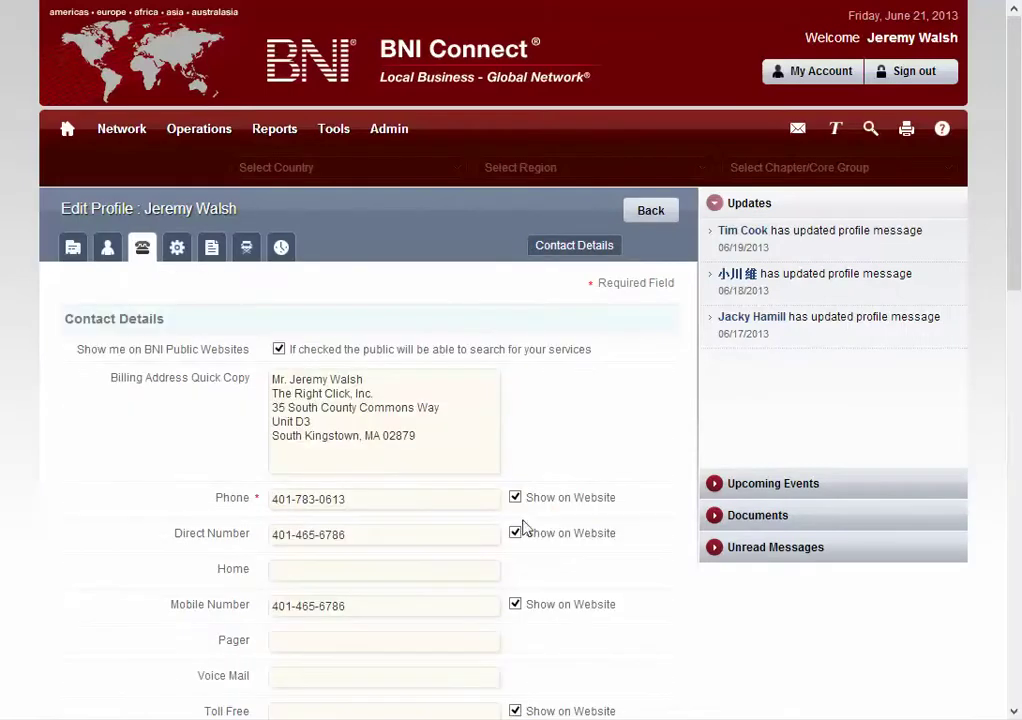
scroll(614, 480, down, 4)
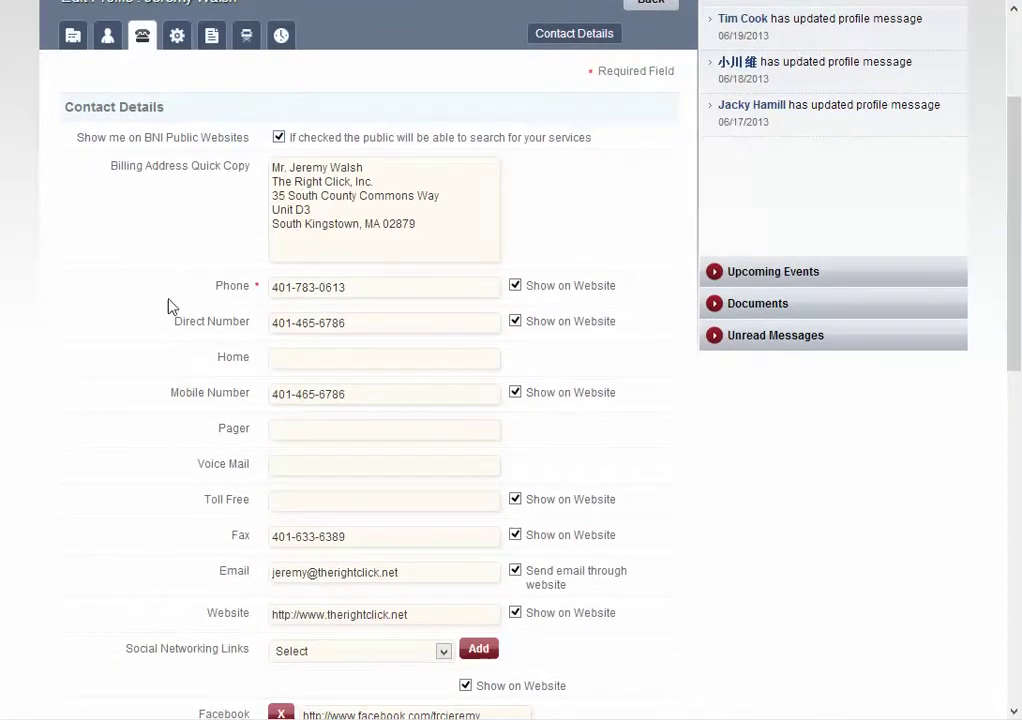
scroll(60, 360, down, 3)
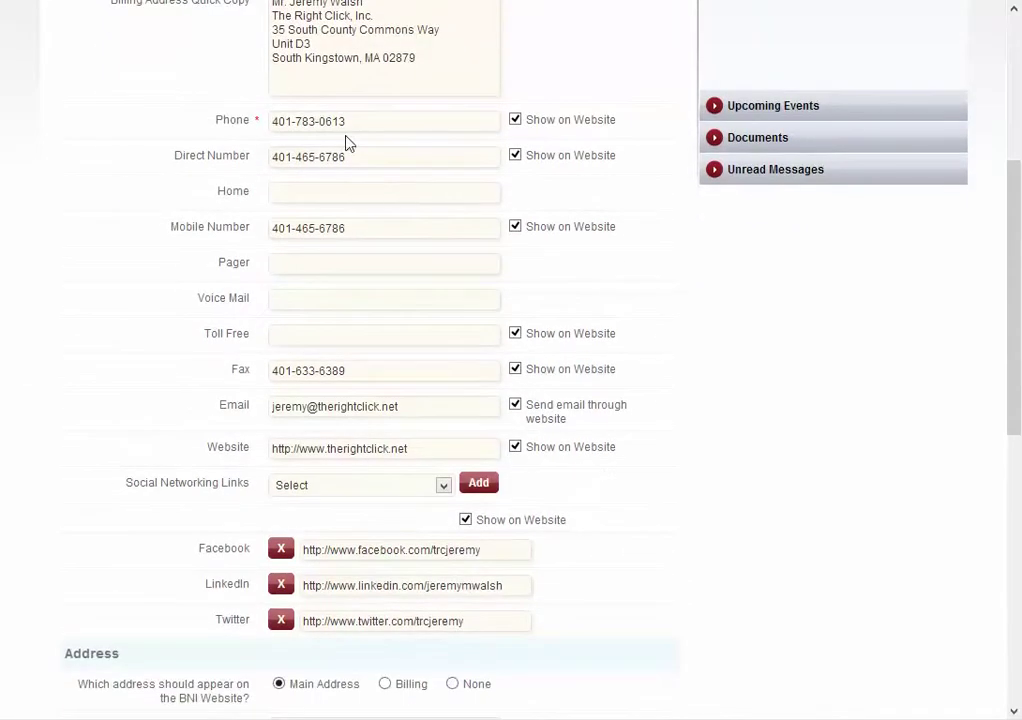
scroll(338, 222, down, 3)
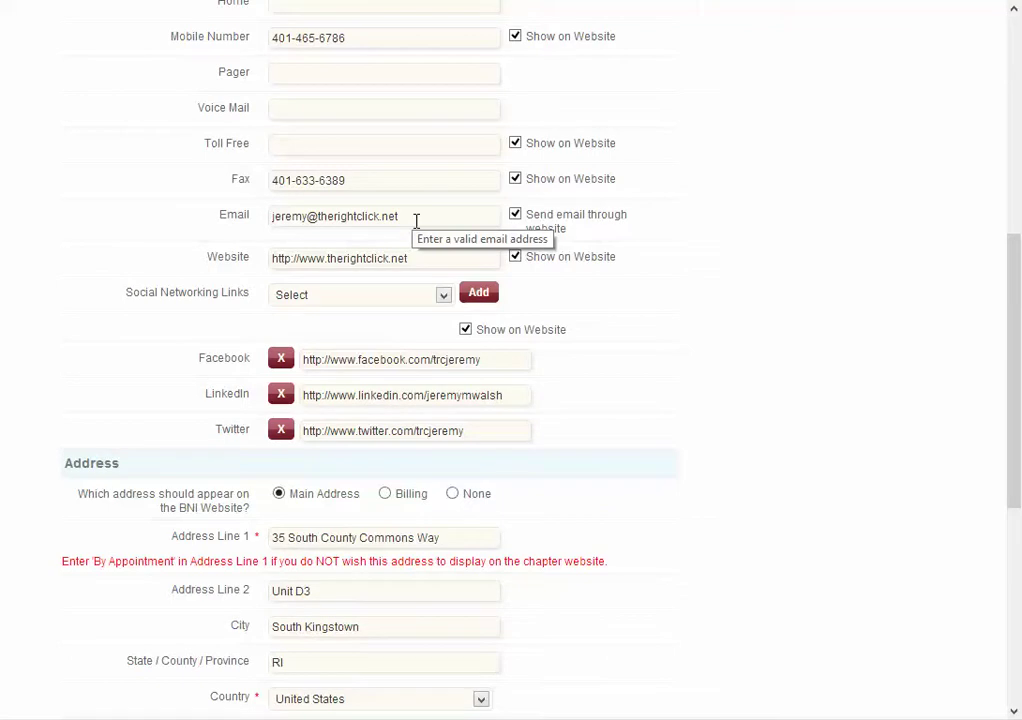
scroll(690, 426, down, 1)
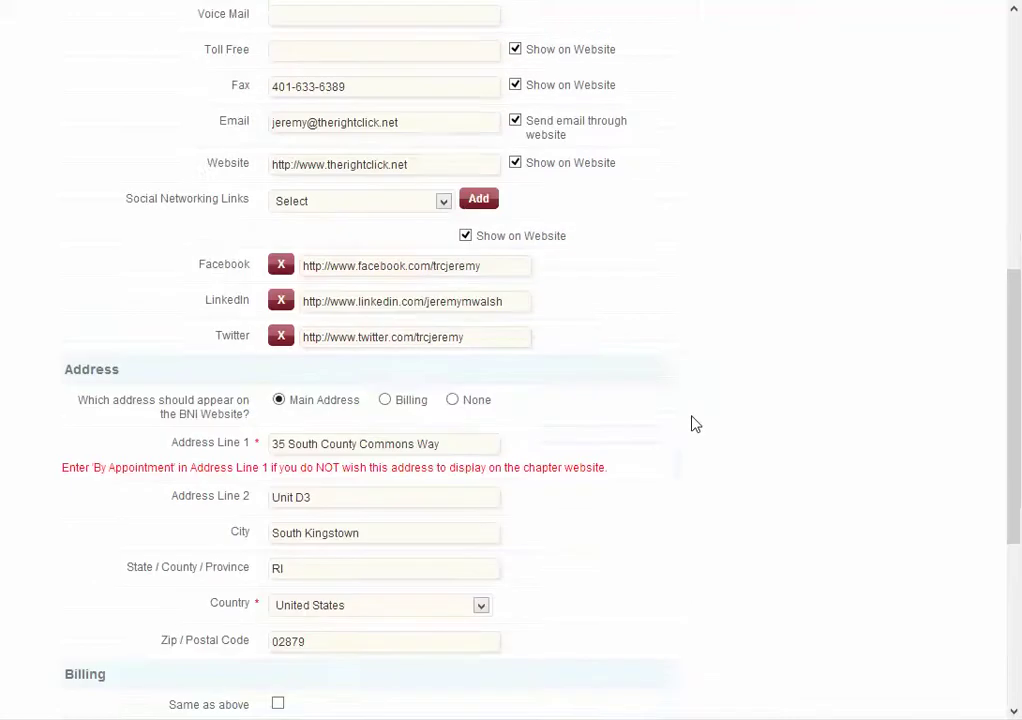
scroll(690, 424, down, 1)
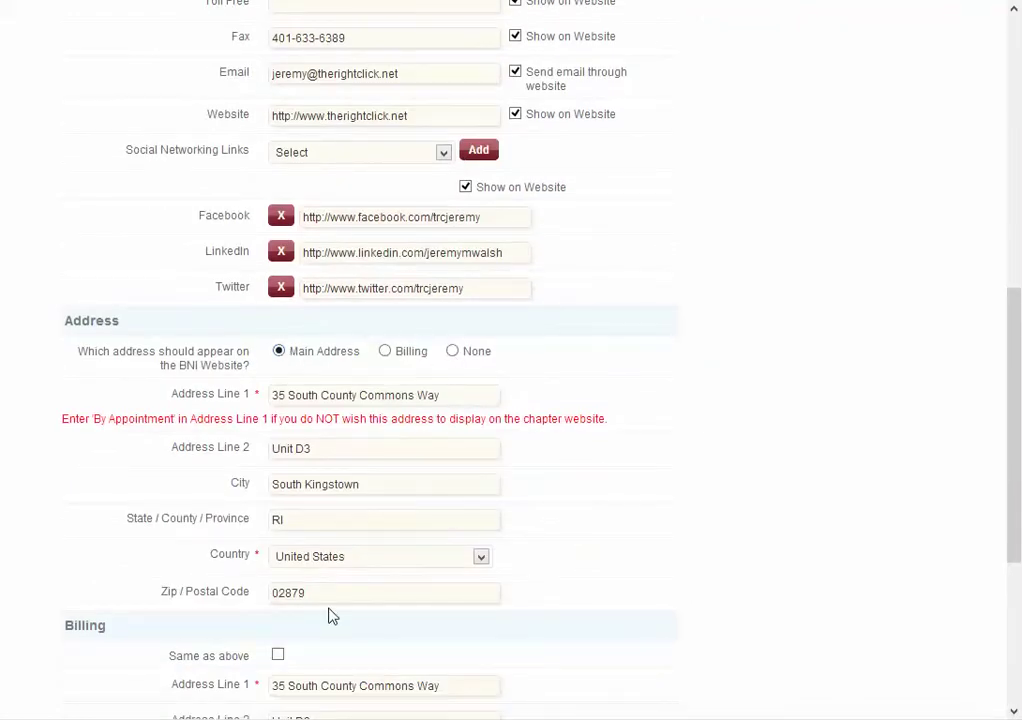
scroll(331, 585, up, 8)
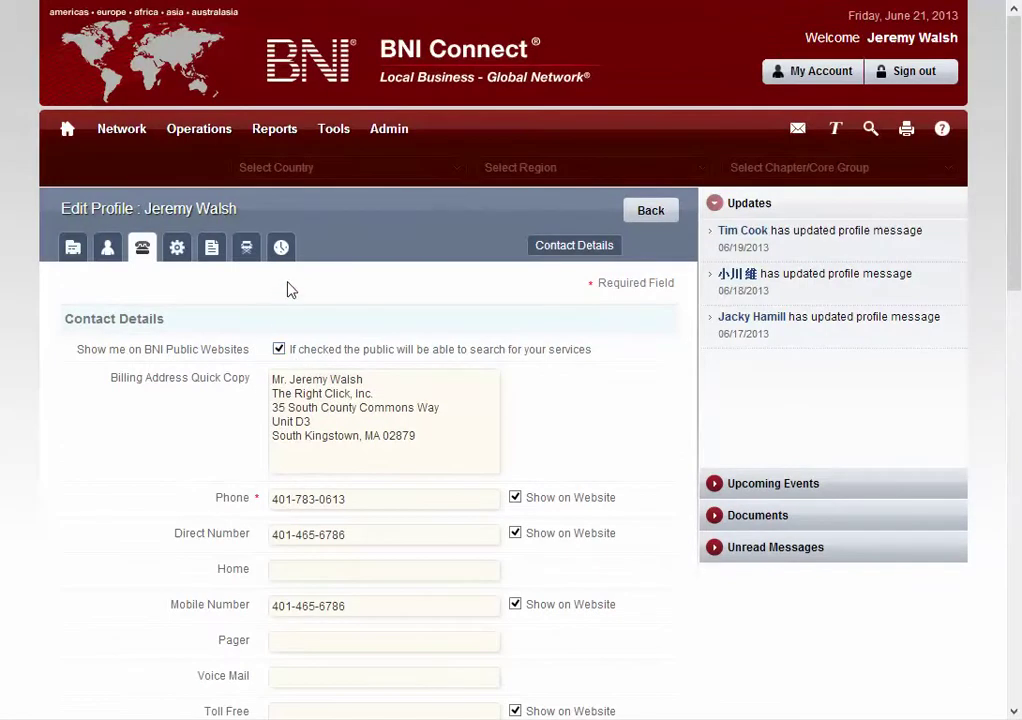
- Search the global directory for 'window cleaning CA' and review the results
click(870, 128)
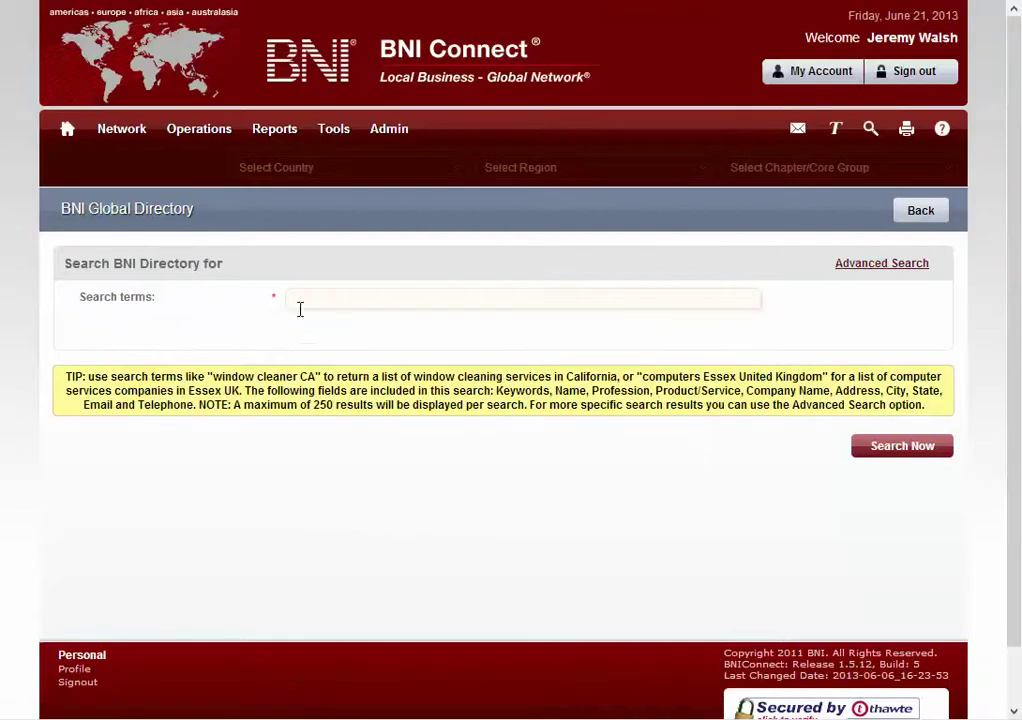
click(317, 303)
text(windows)
key(BackSpace)
text(cleaning CA)
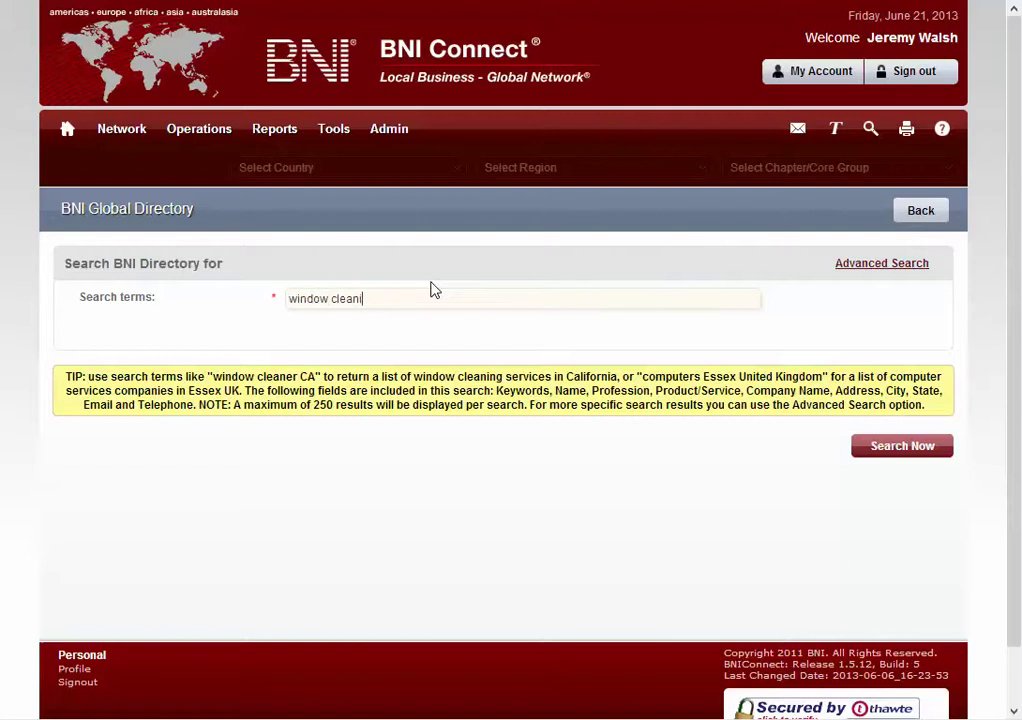
key(Return)
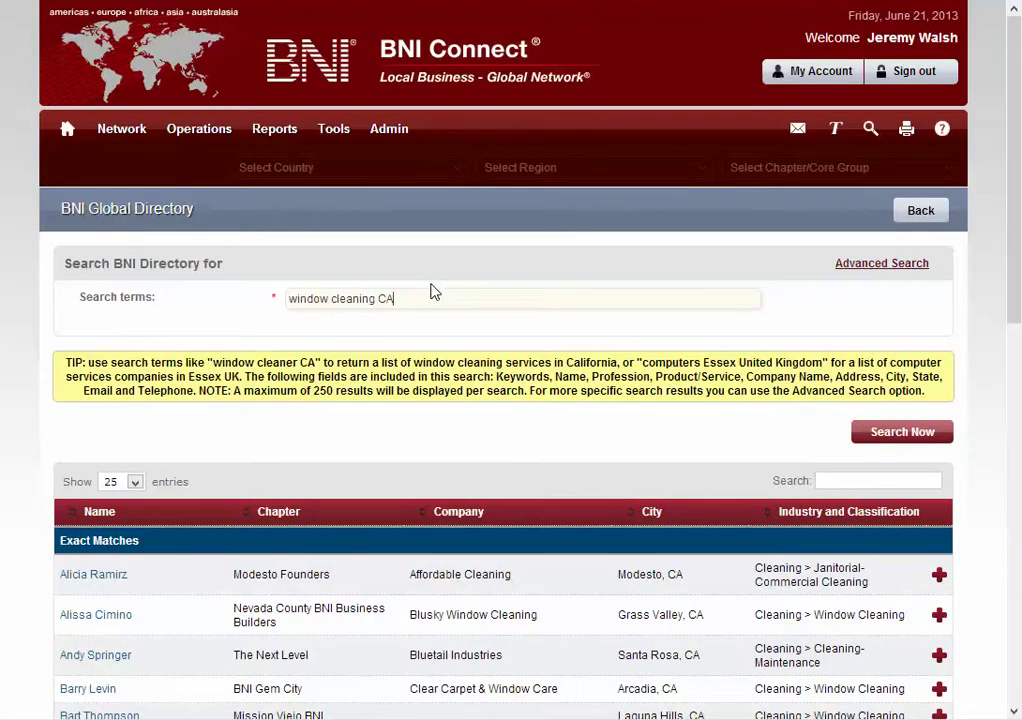
scroll(421, 409, down, 6)
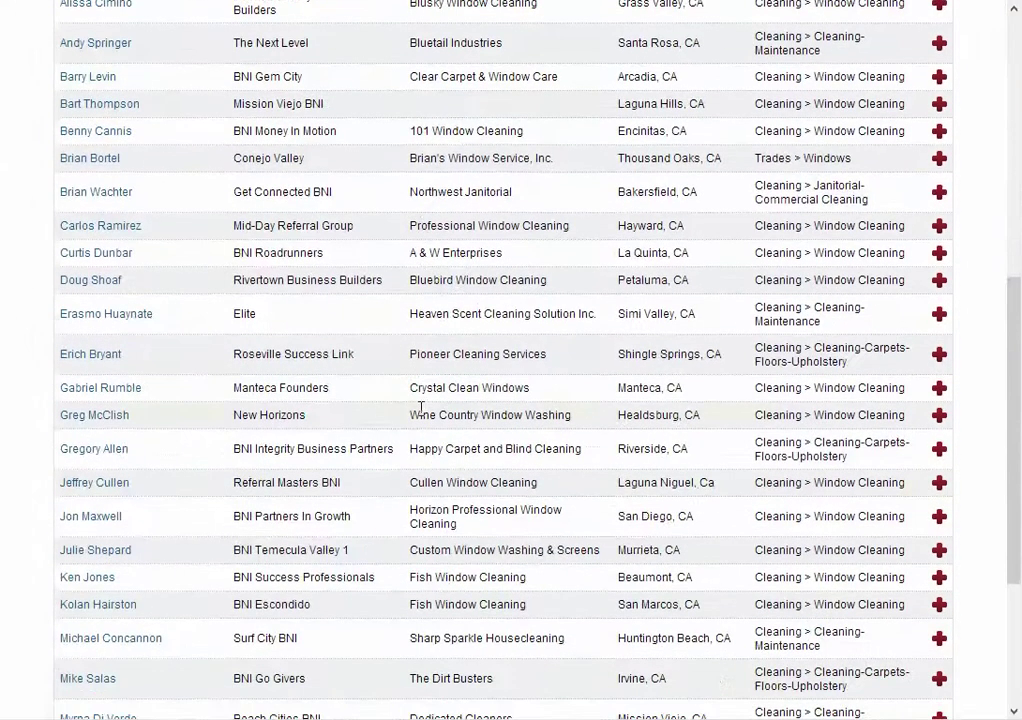
scroll(421, 409, up, 6)
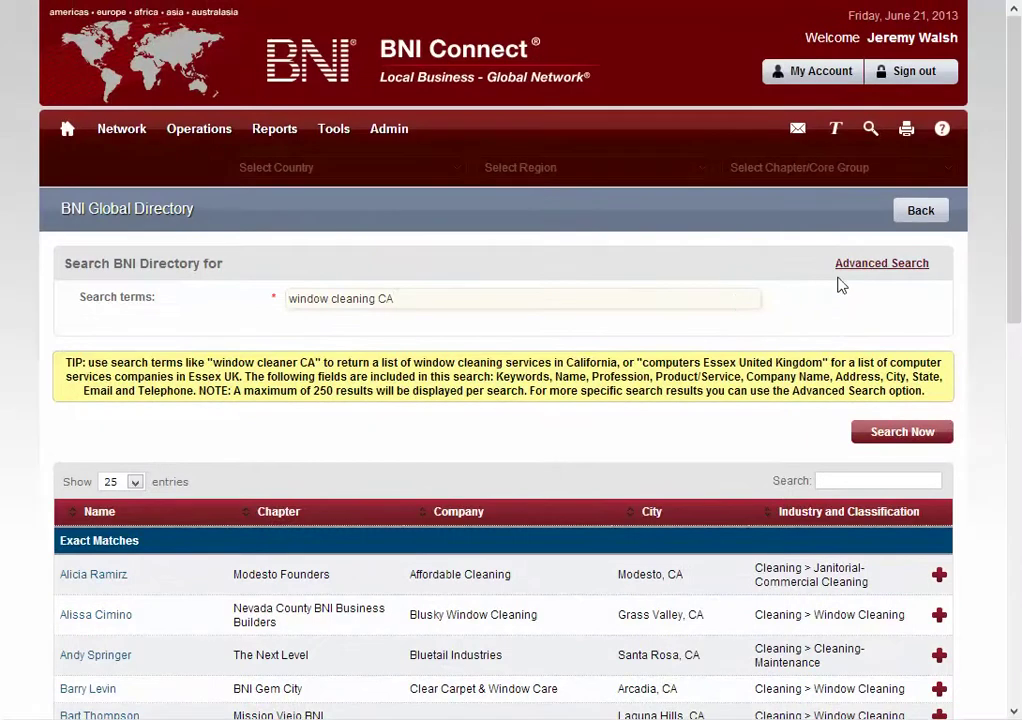
- Run an advanced search for keyword 'computer repair' in United States, state RI, and review matches
click(876, 266)
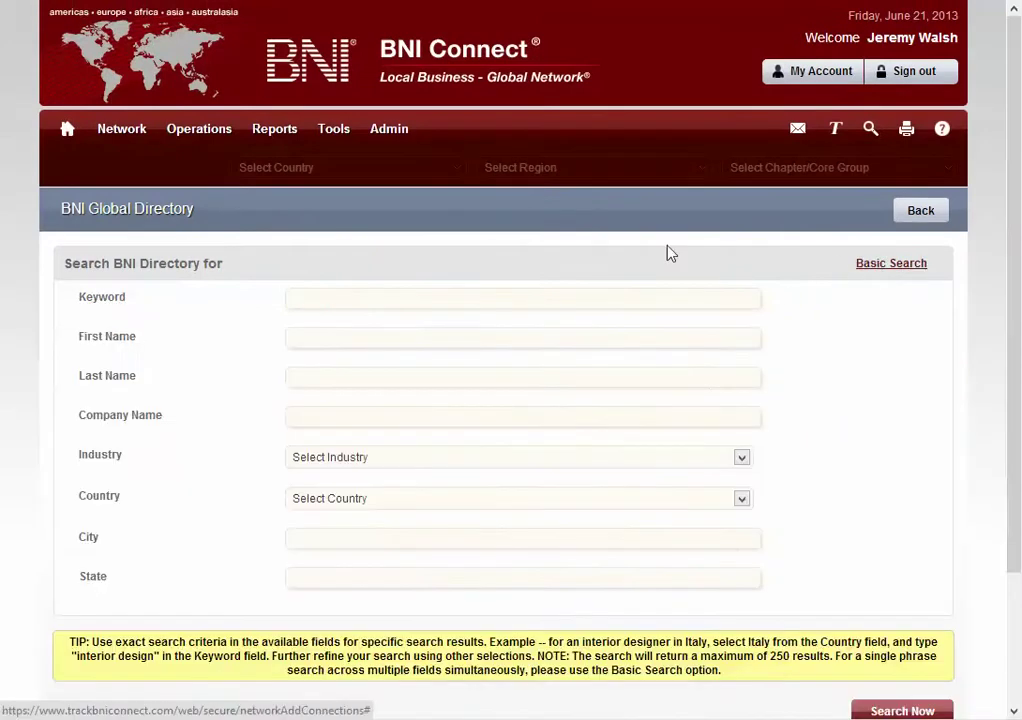
click(375, 294)
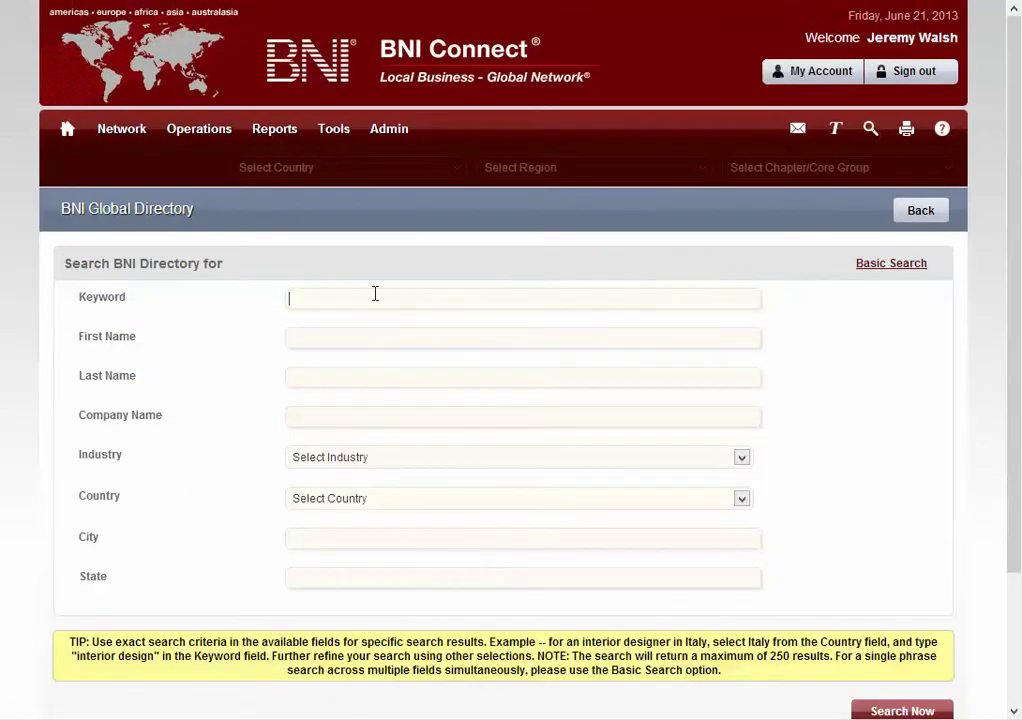
text(computer repair)
click(333, 499)
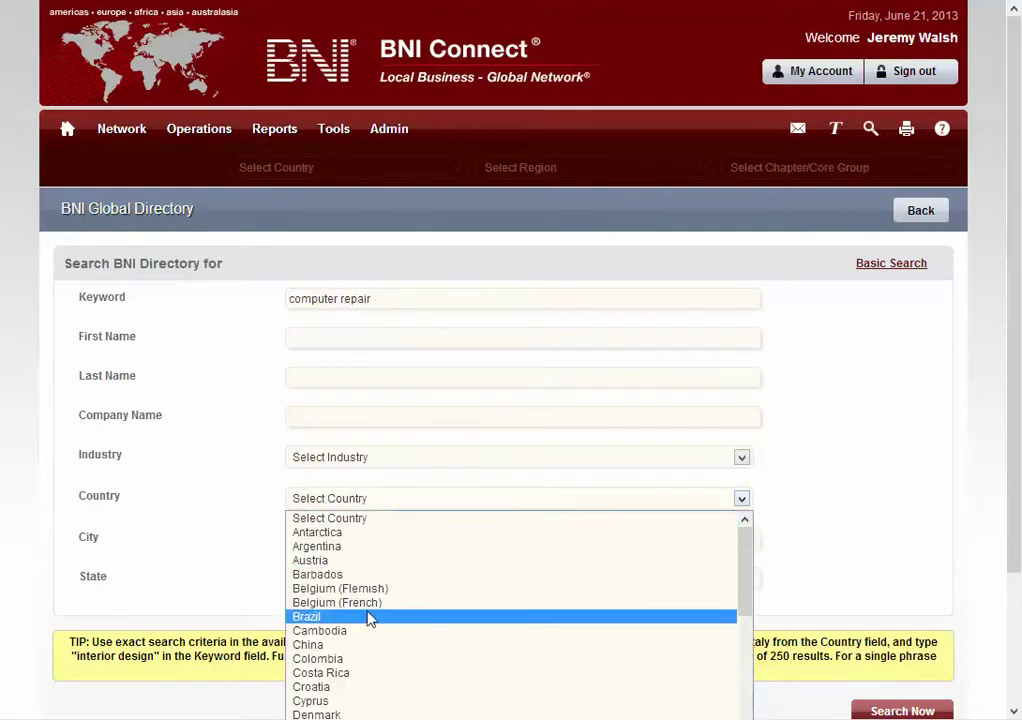
scroll(372, 625, down, 15)
click(368, 712)
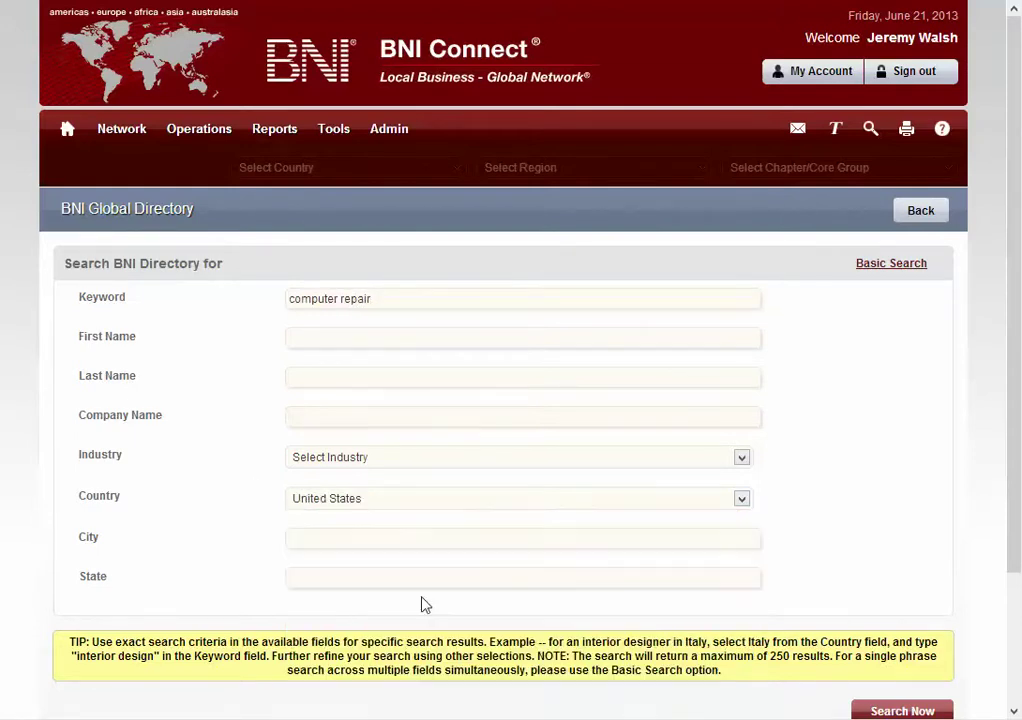
text(RI)
click(879, 712)
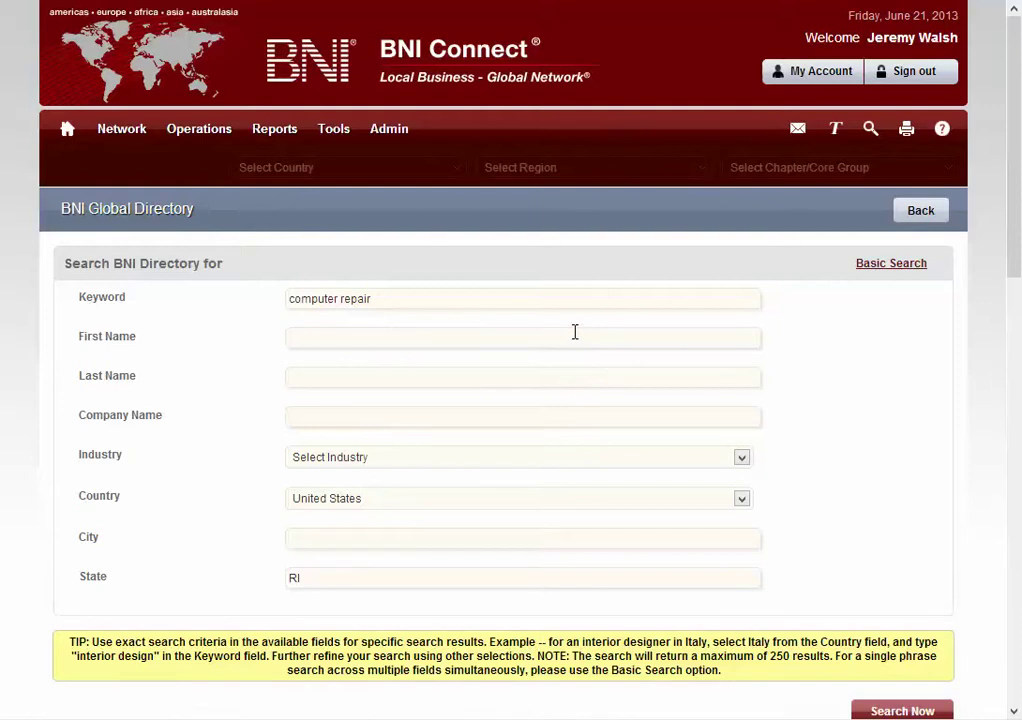
scroll(575, 332, down, 5)
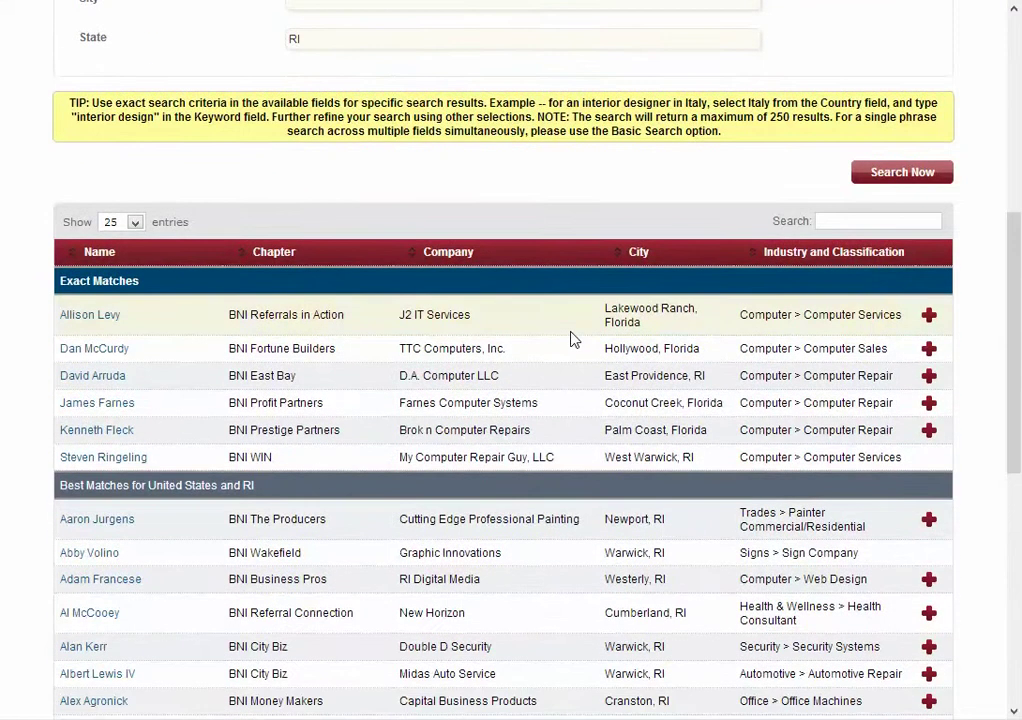
scroll(575, 340, up, 5)
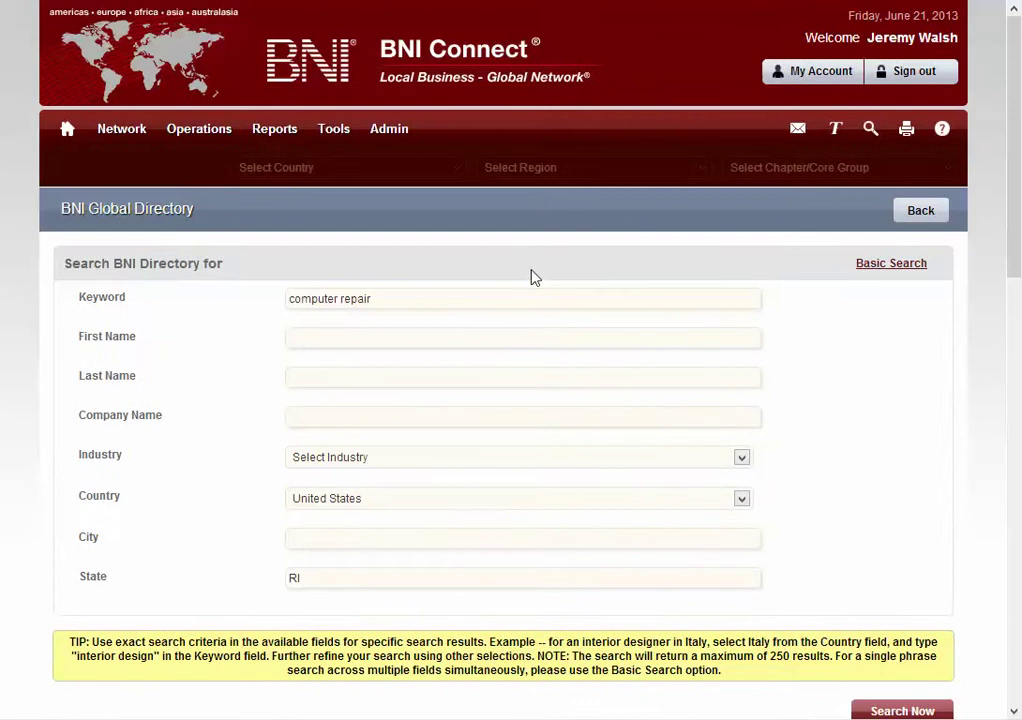
- Open Enter Chapter PALMS for the 06/20/2013 meeting, then go back to Home
mouse_move(221, 153)
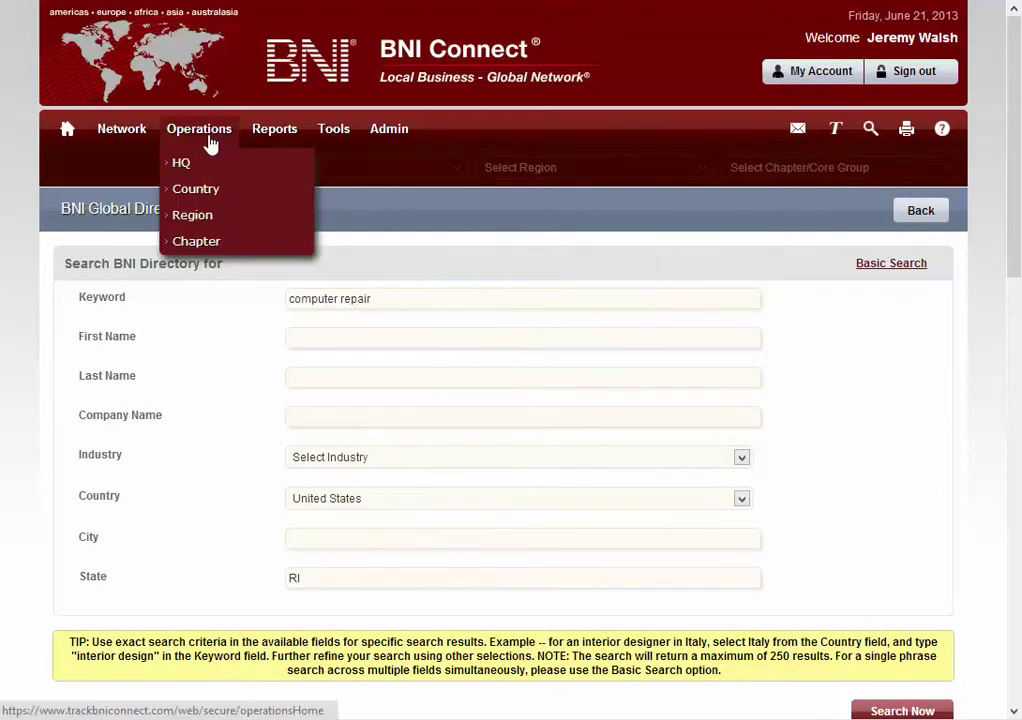
click(196, 241)
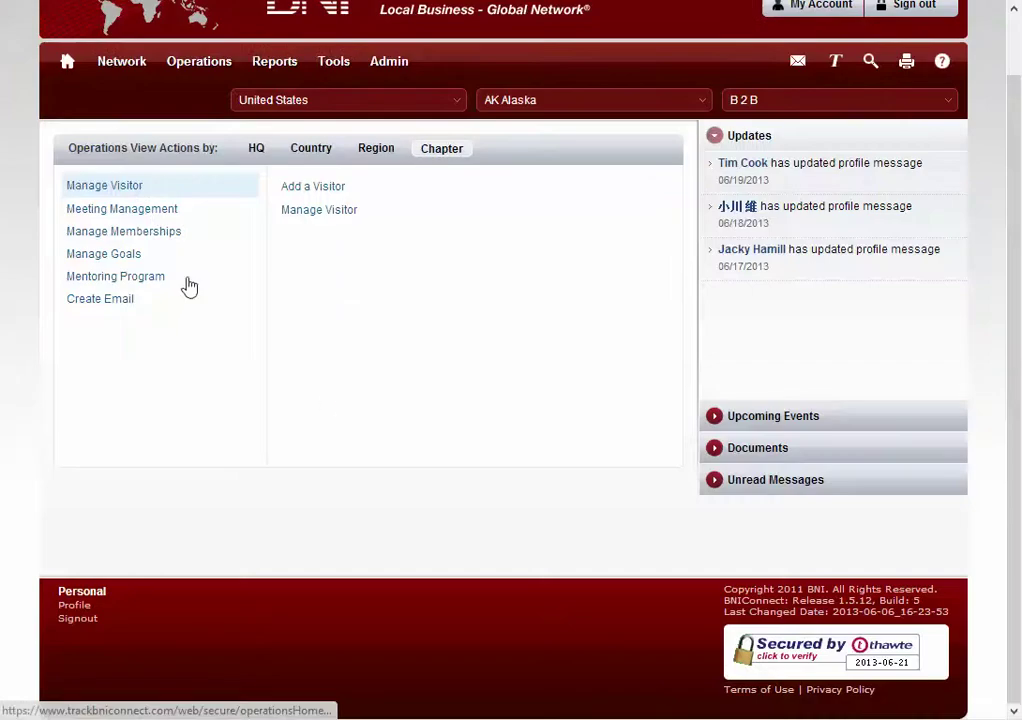
click(122, 208)
click(340, 203)
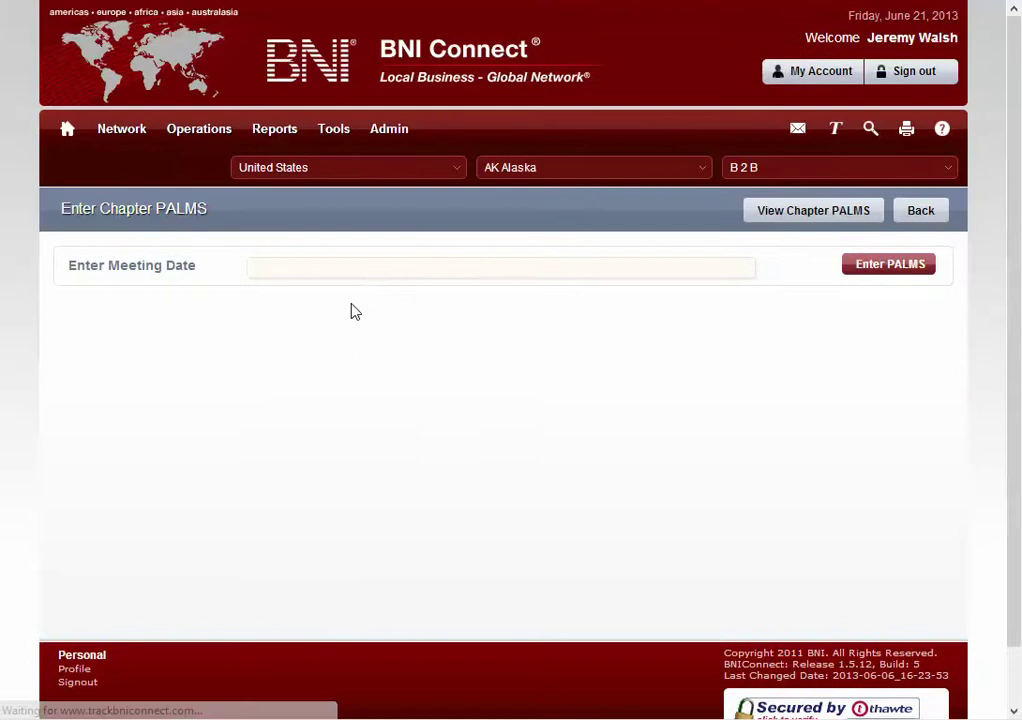
click(354, 272)
click(363, 393)
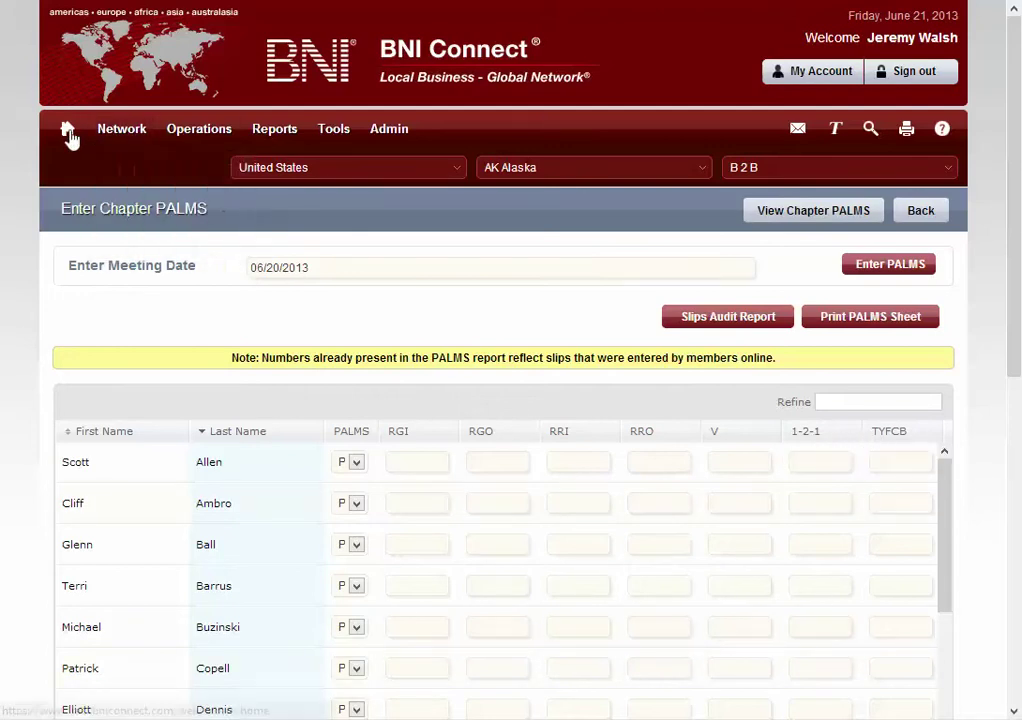
click(68, 132)
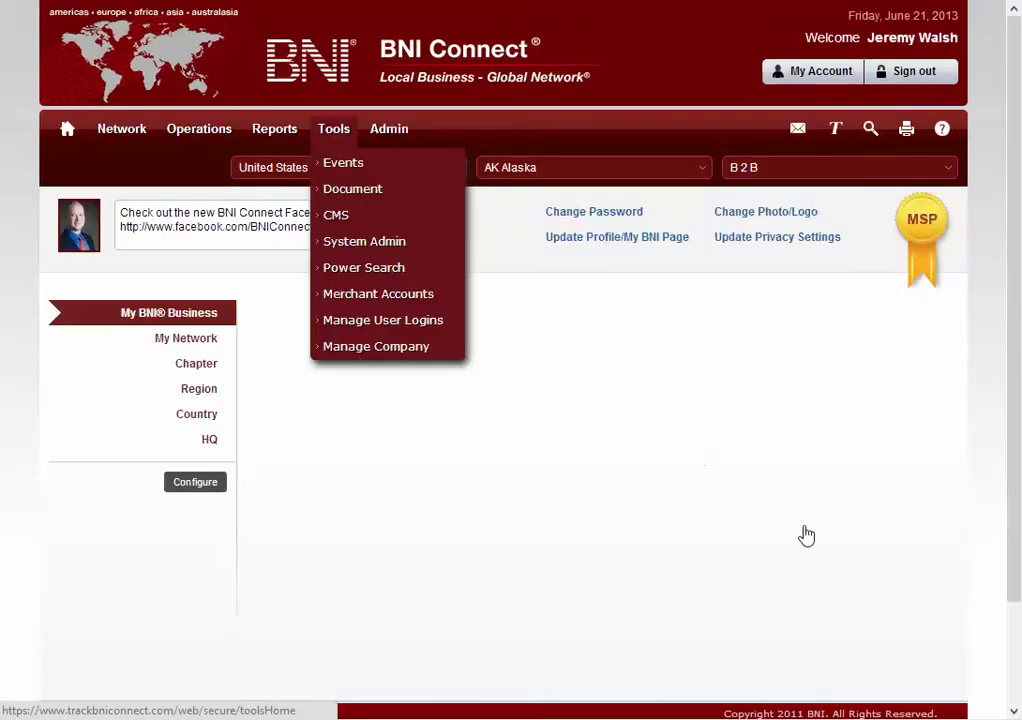